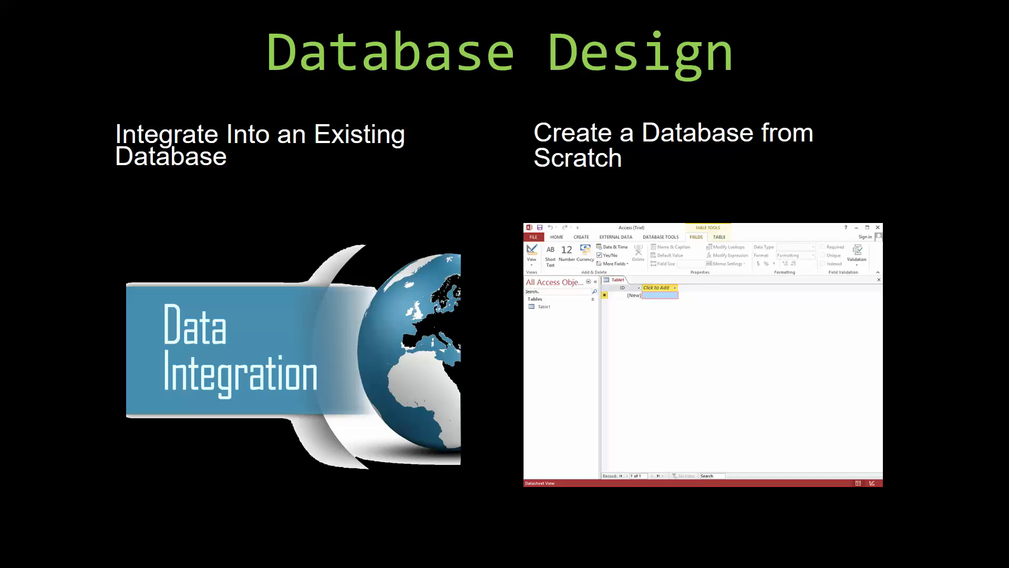
Advance the slideshow to the Template Versions slide
key("Right")
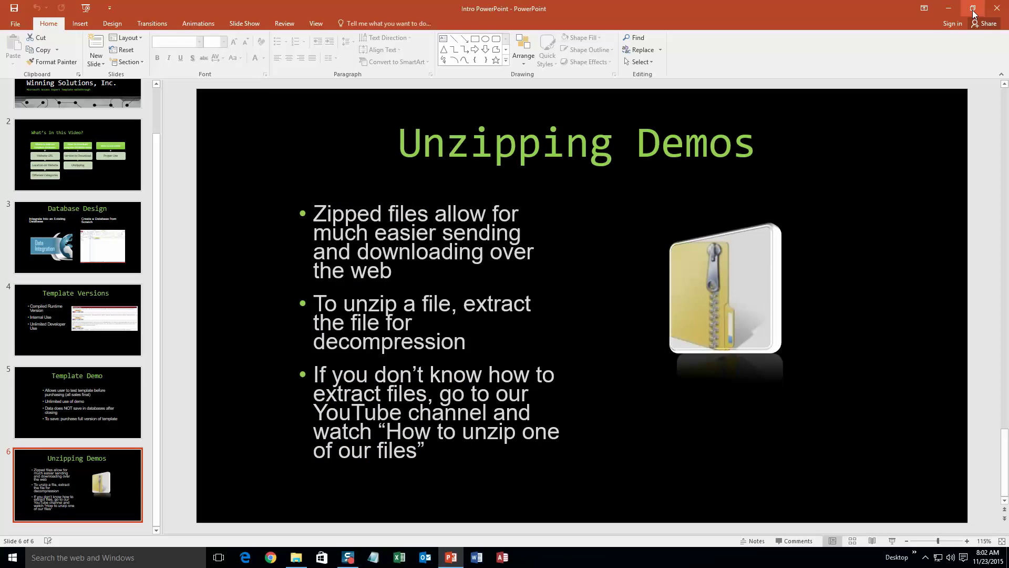
Close PowerPoint and the Downloads folder window, and launch Google Chrome
left_click(996, 7)
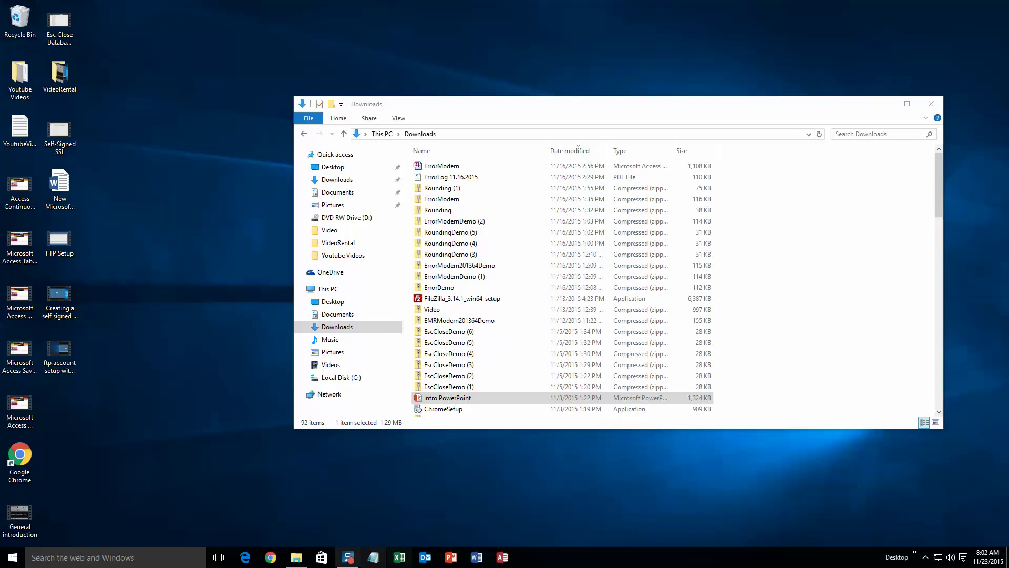
left_click(933, 103)
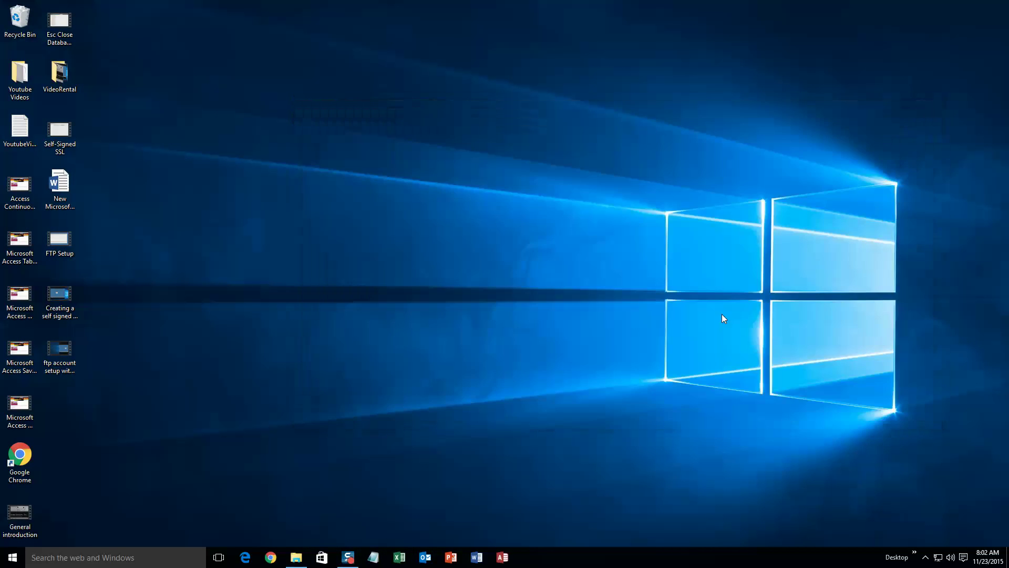
left_click(270, 557)
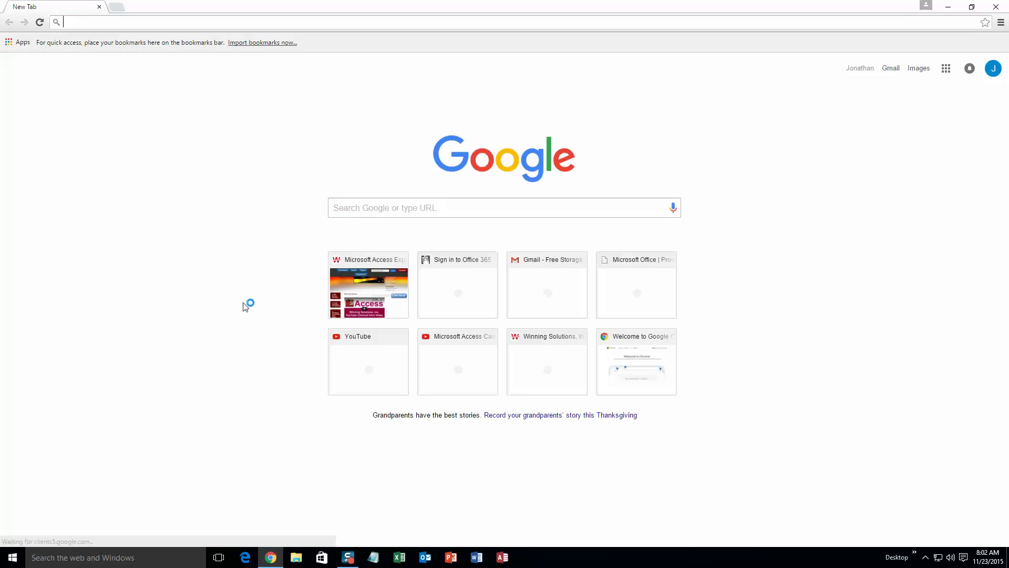
Load microsoftaccessexpert.com and open the Database Templates (For Sale) list
type("microsoftaccessexpert.com")
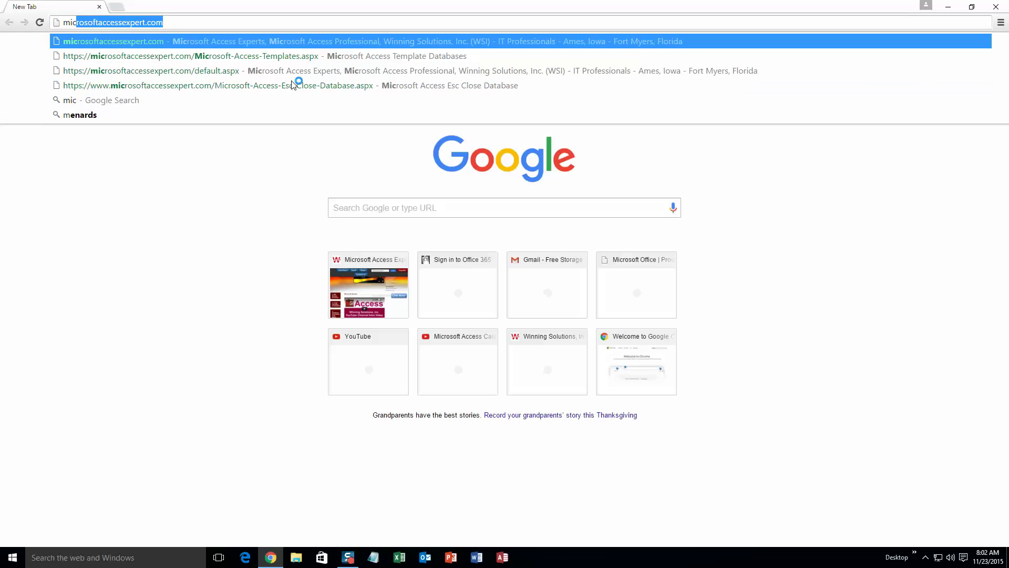
key("End")
key("Return")
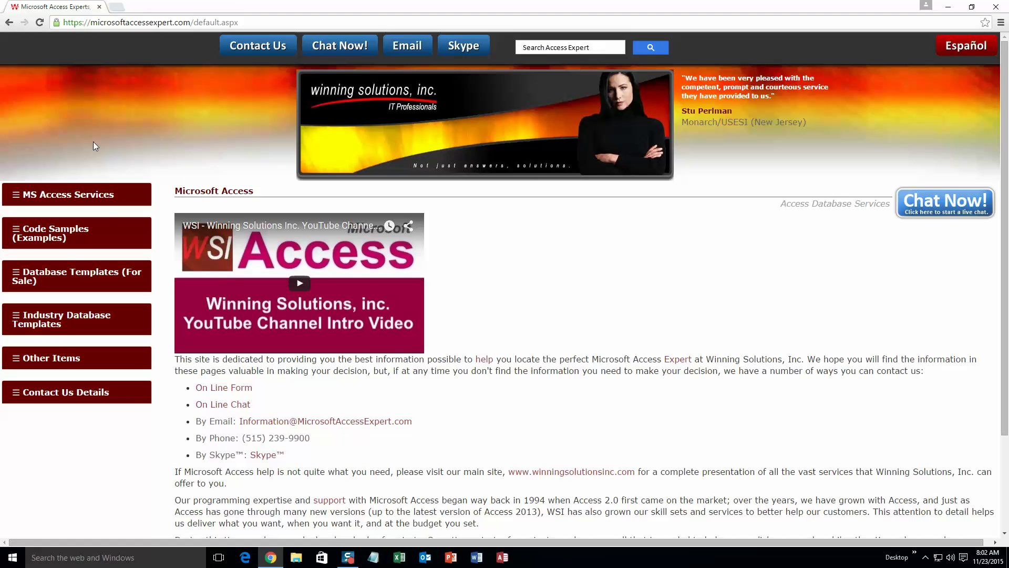
left_click(58, 276)
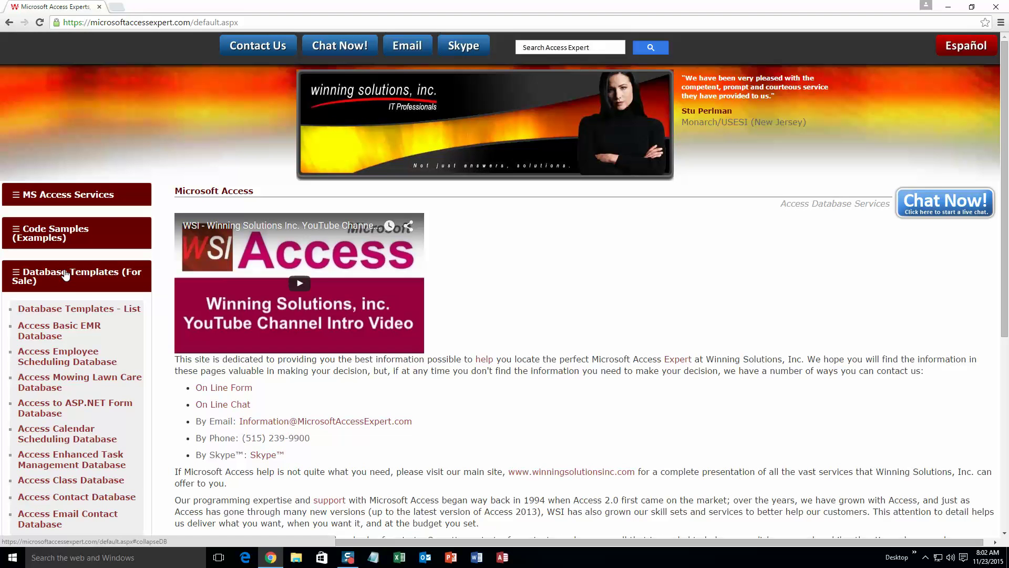
left_click(70, 310)
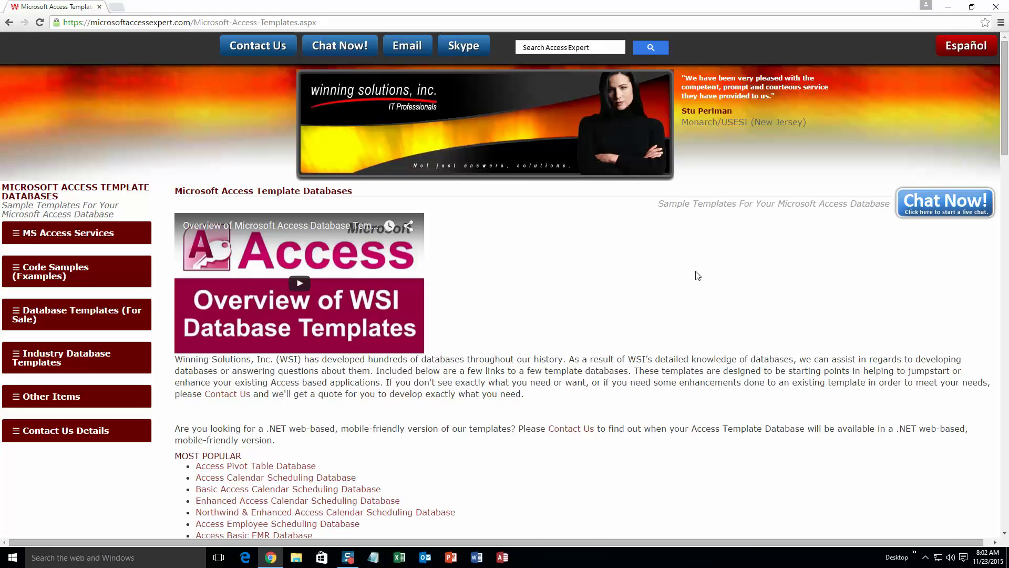
Browse the template list and open the Enhanced Access Calendar Scheduling Database page
scroll(581, 327, "down", 3)
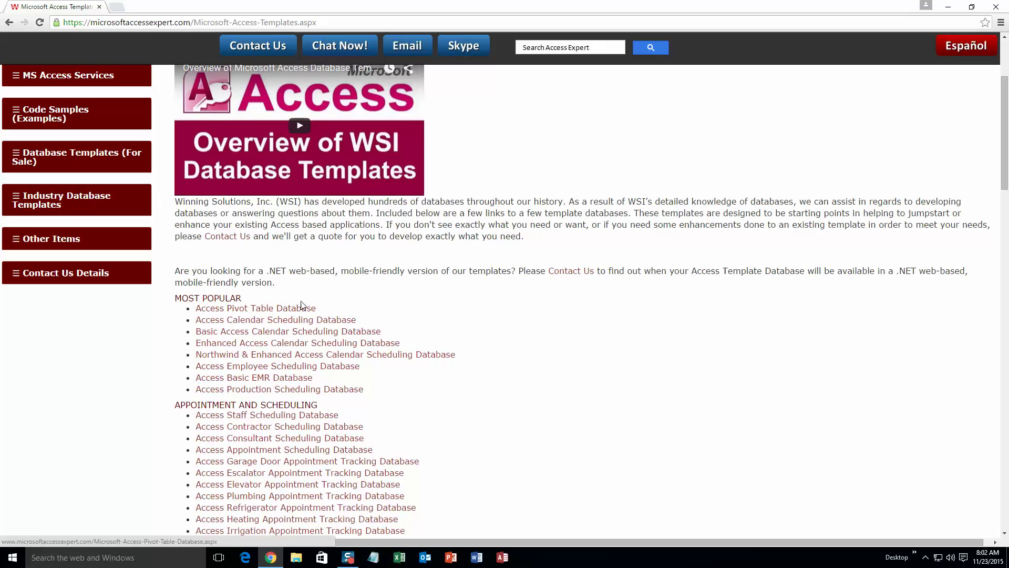
scroll(310, 304, "down", 4)
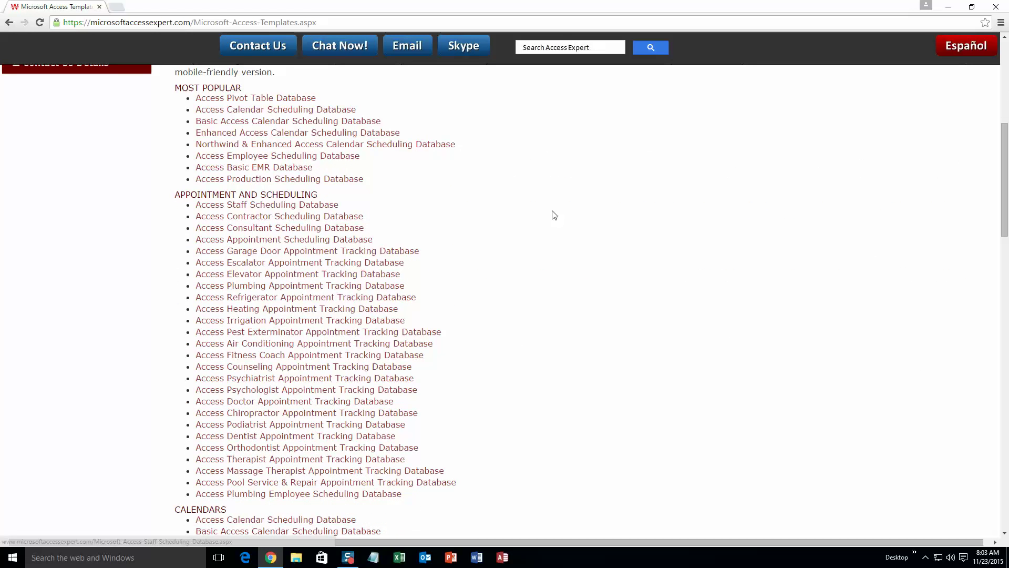
scroll(494, 266, "down", 1)
scroll(494, 266, "down", 4)
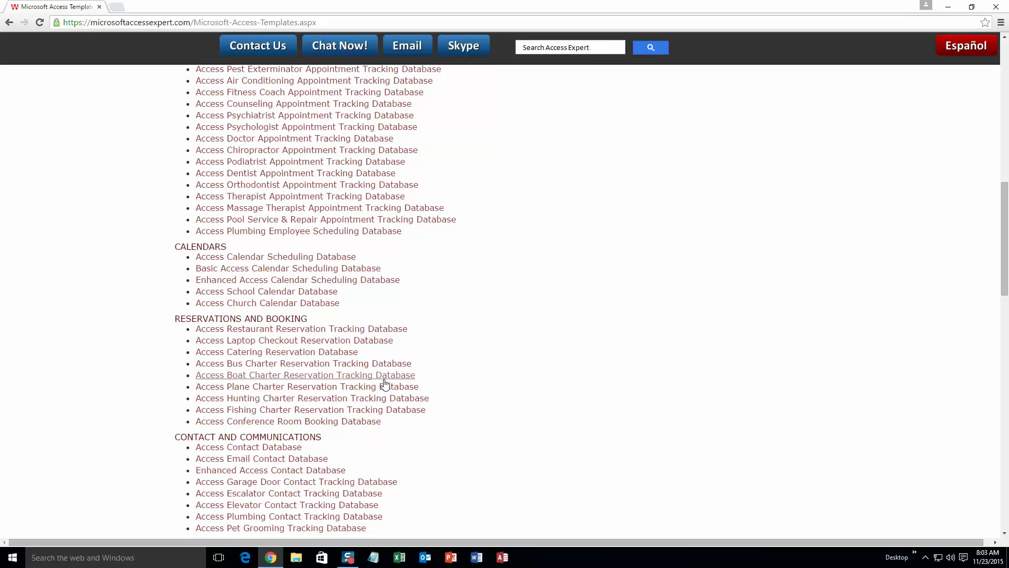
scroll(421, 361, "down", 3)
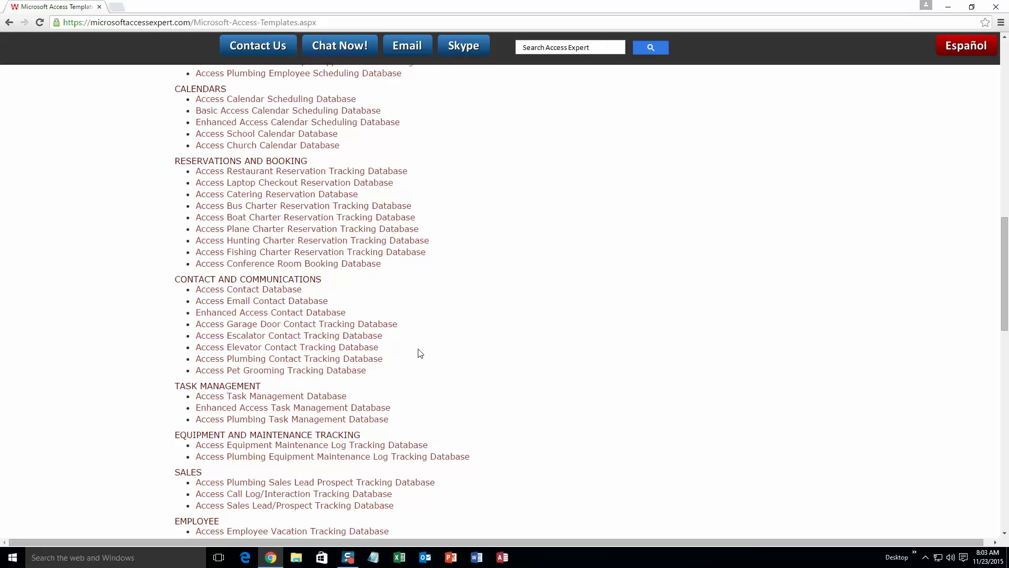
scroll(420, 353, "down", 2)
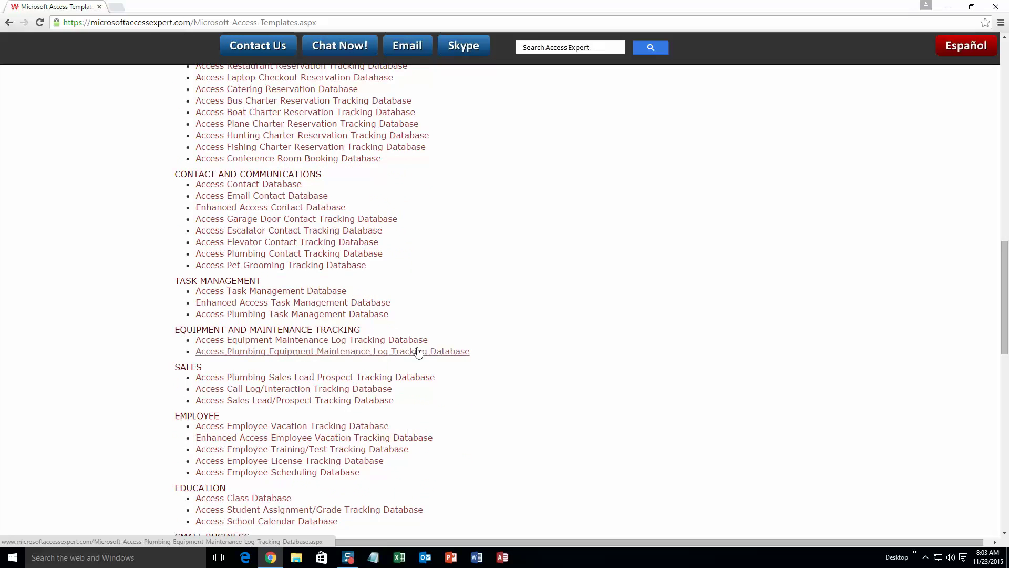
scroll(418, 352, "down", 1)
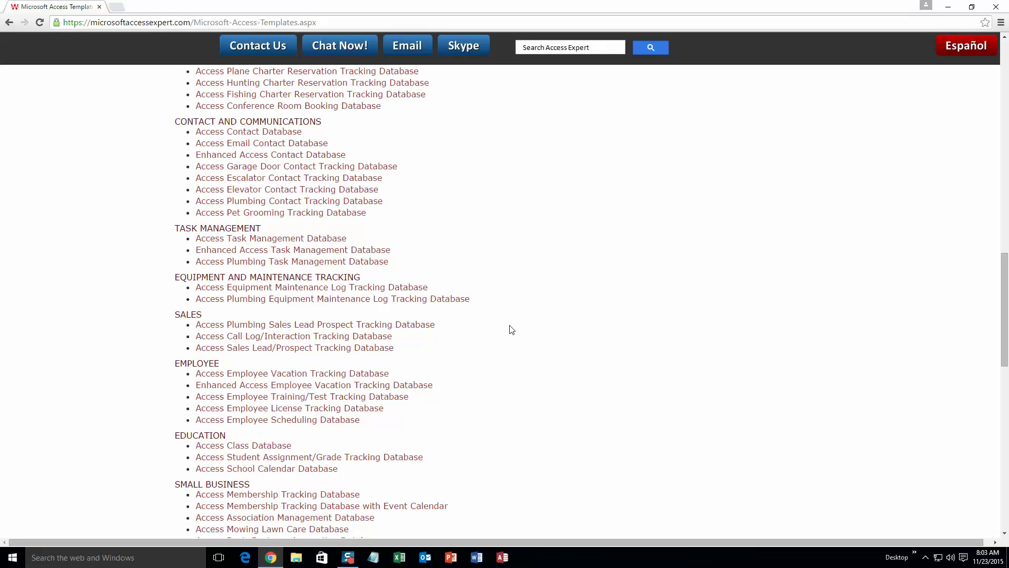
scroll(546, 387, "down", 3)
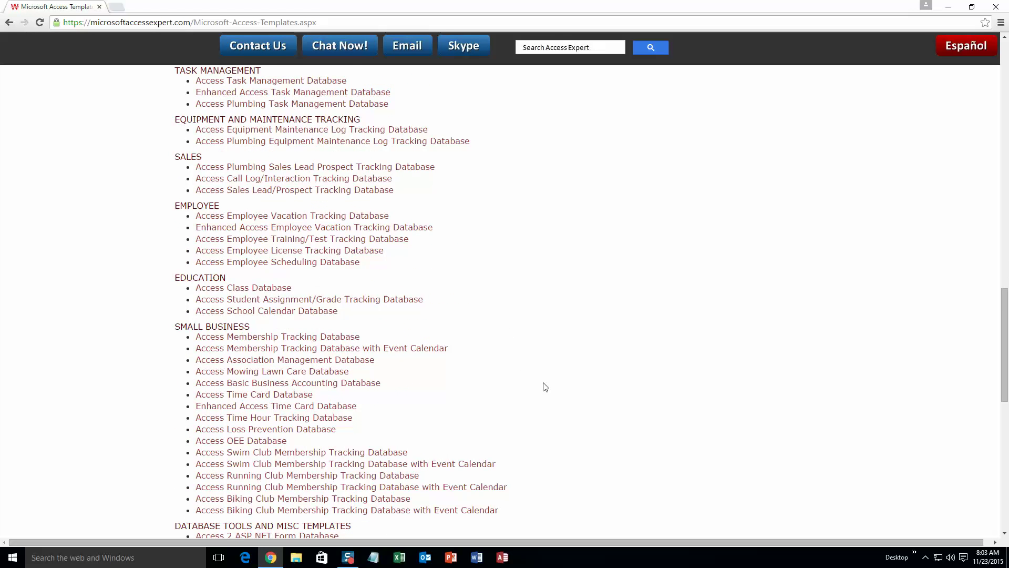
scroll(550, 377, "down", 4)
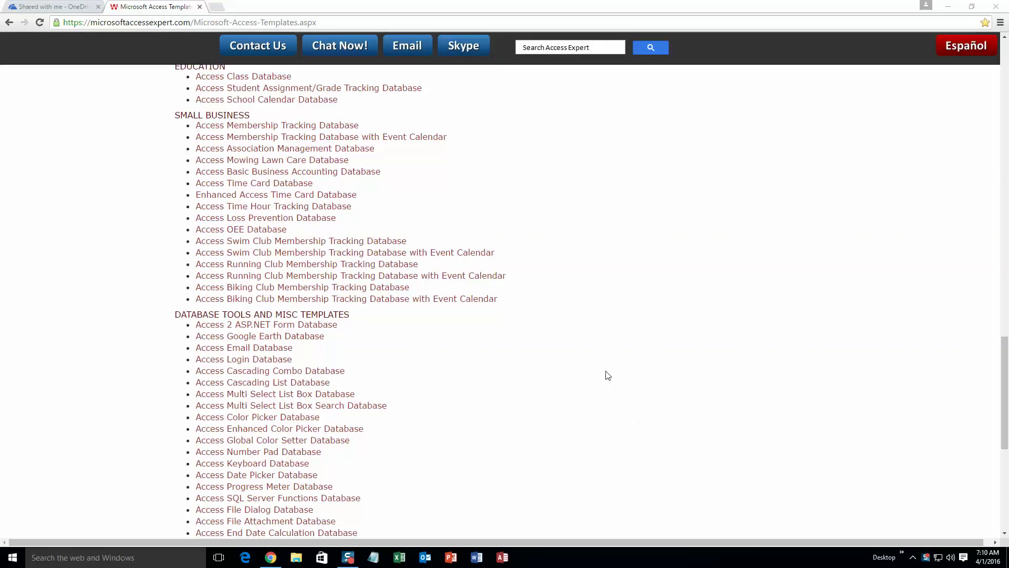
scroll(609, 375, "up", 13)
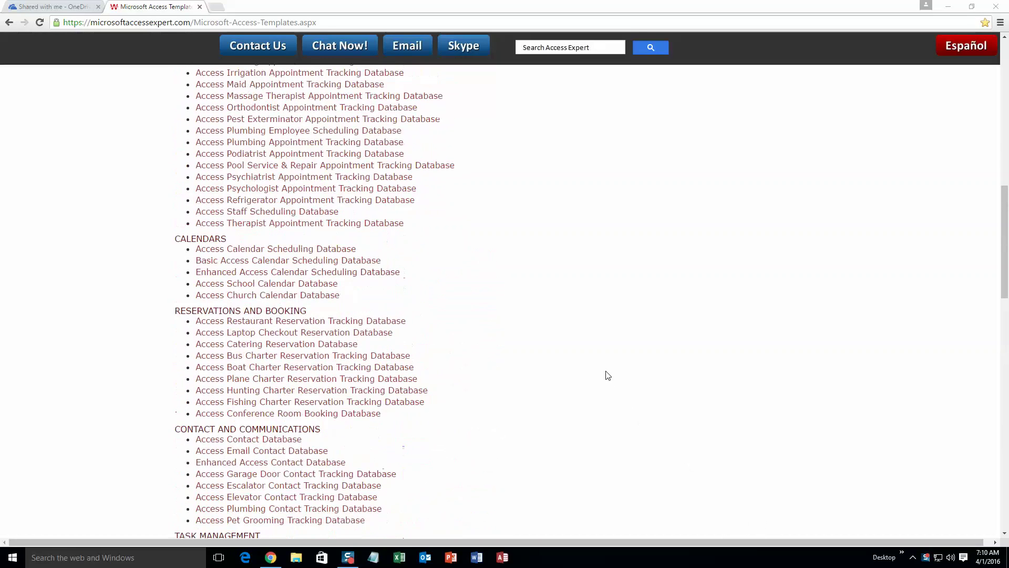
scroll(608, 375, "up", 8)
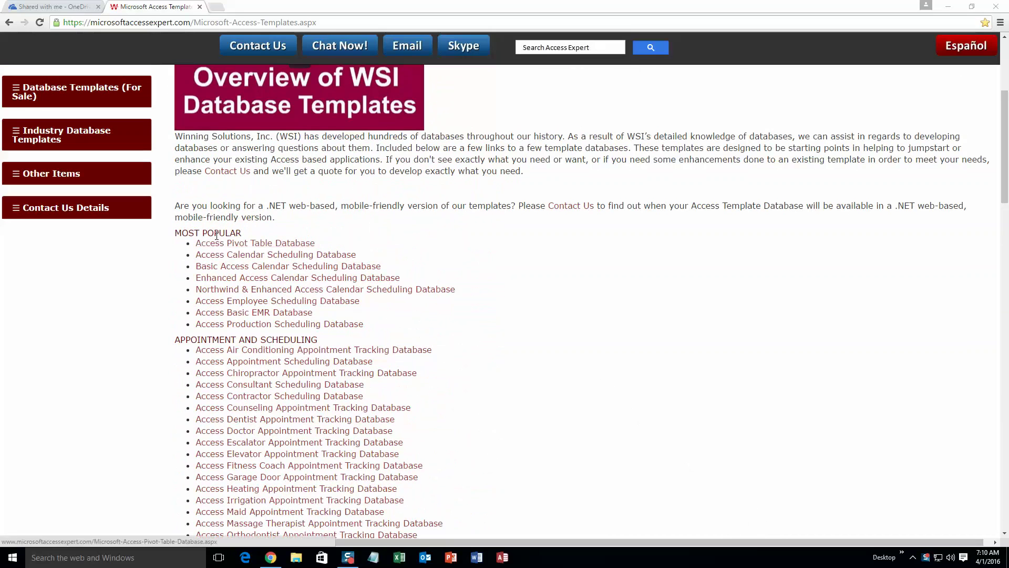
left_click(237, 278)
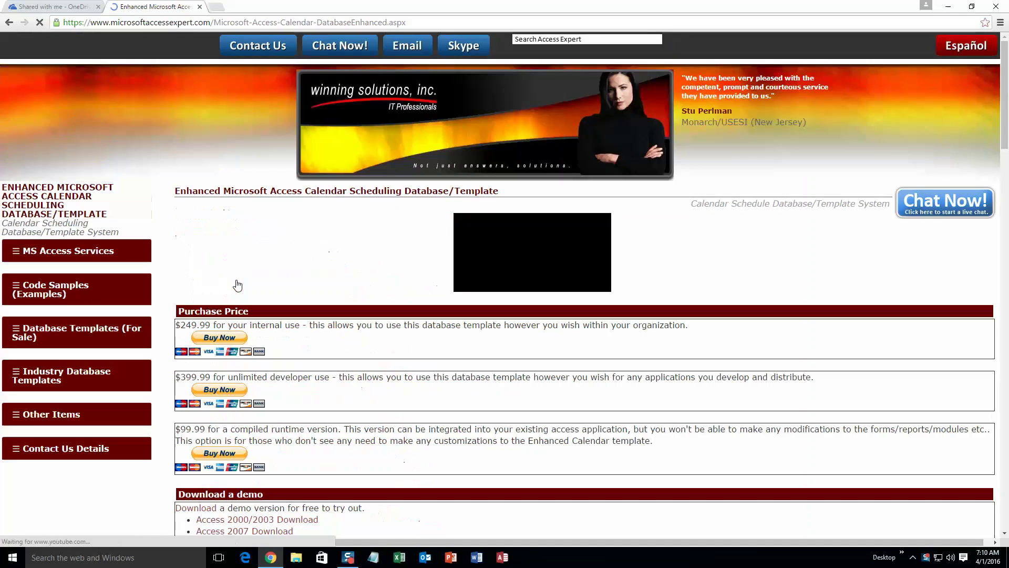
Download the Access 2010/2013/2016 demo zip and open it from the download bar
scroll(447, 336, "down", 3)
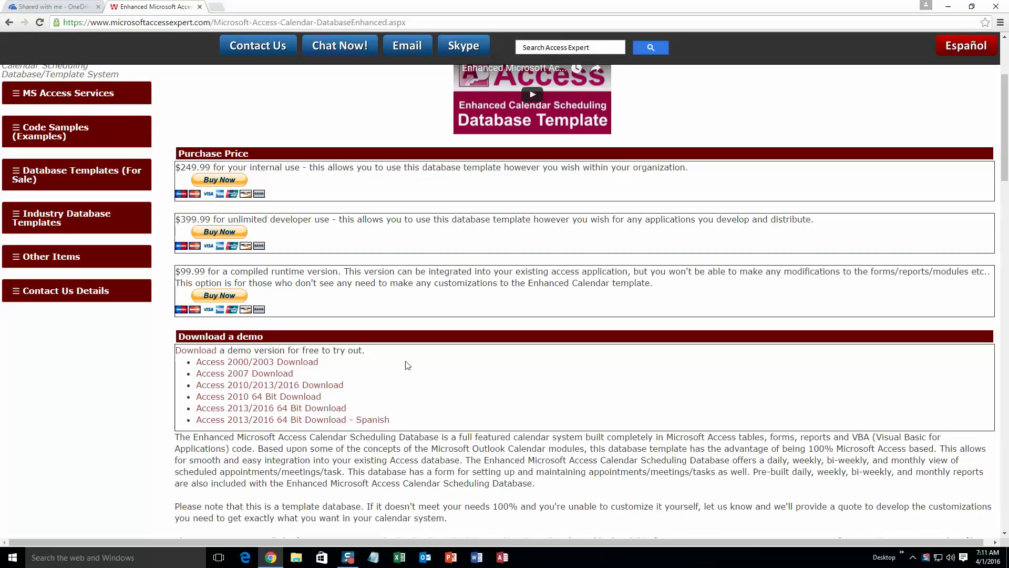
left_click(315, 386)
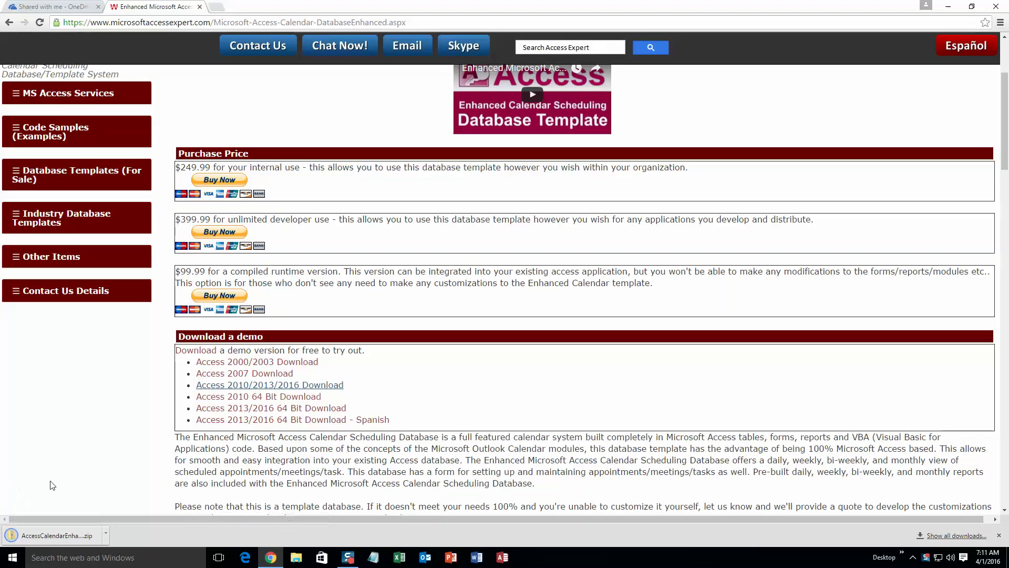
left_click(63, 536)
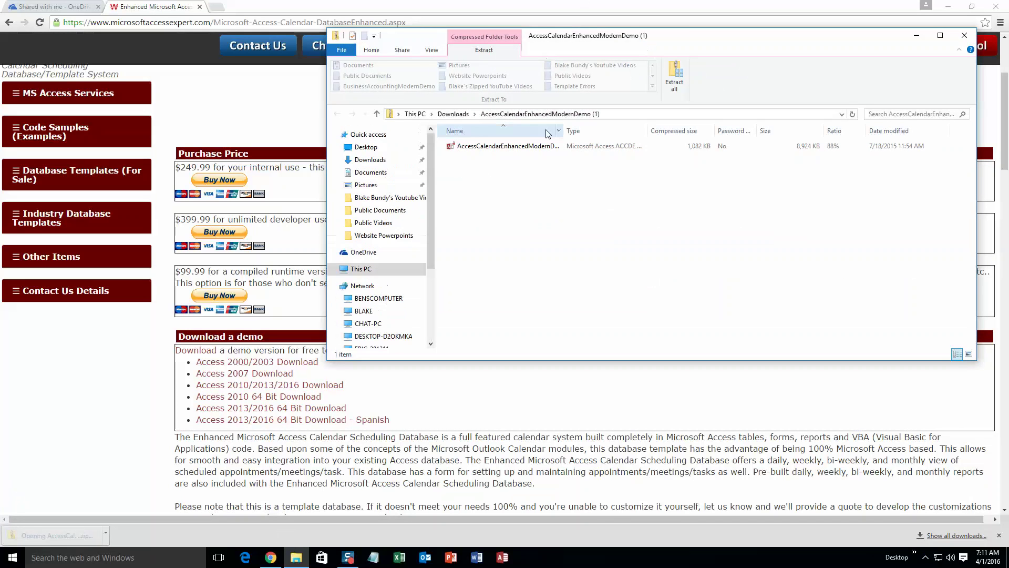
Extract the demo zip into Downloads and open AccessCalendarEnhancedModernDemo
left_click(542, 146)
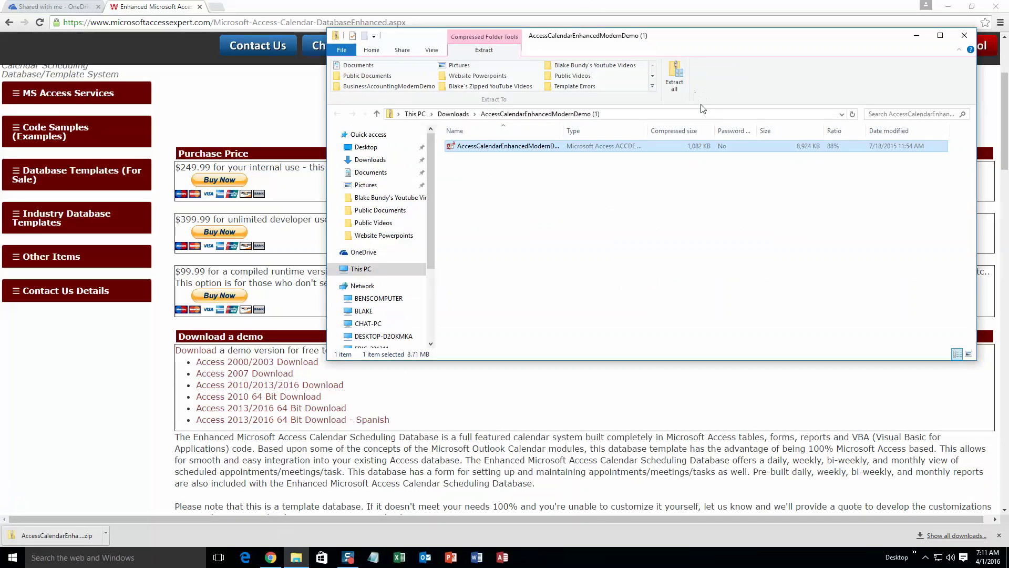
left_click(674, 76)
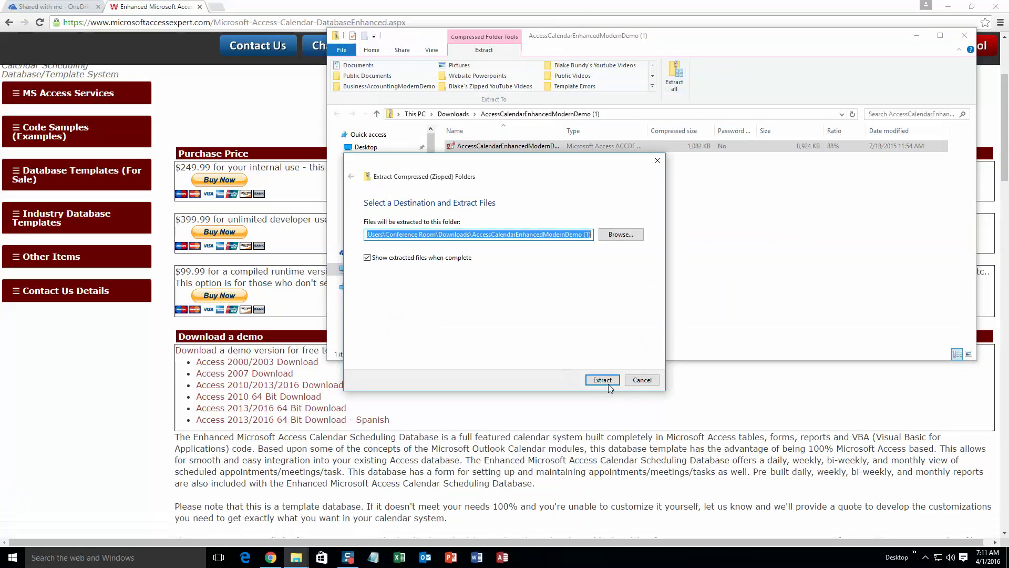
left_click(609, 382)
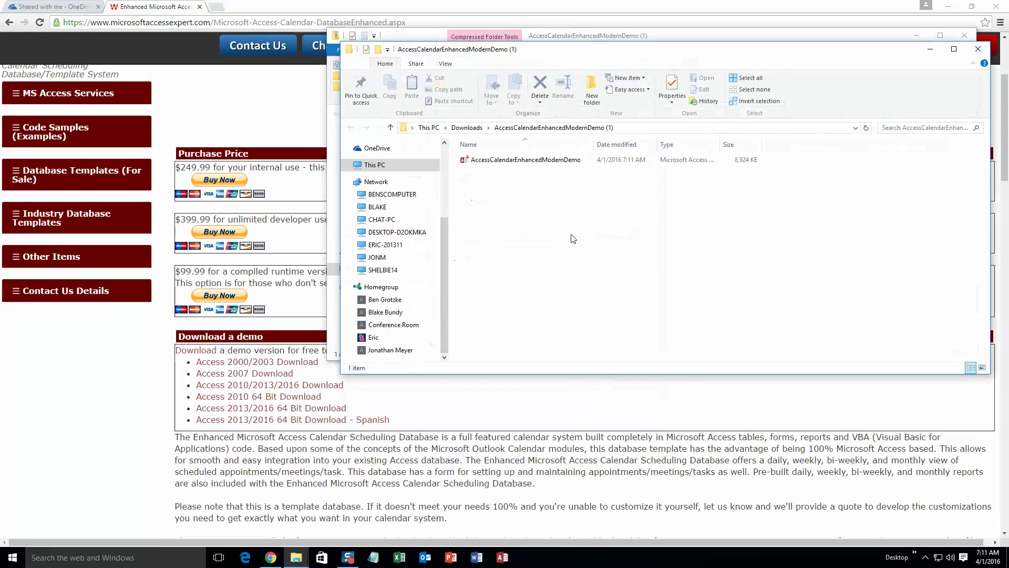
double_click(561, 164)
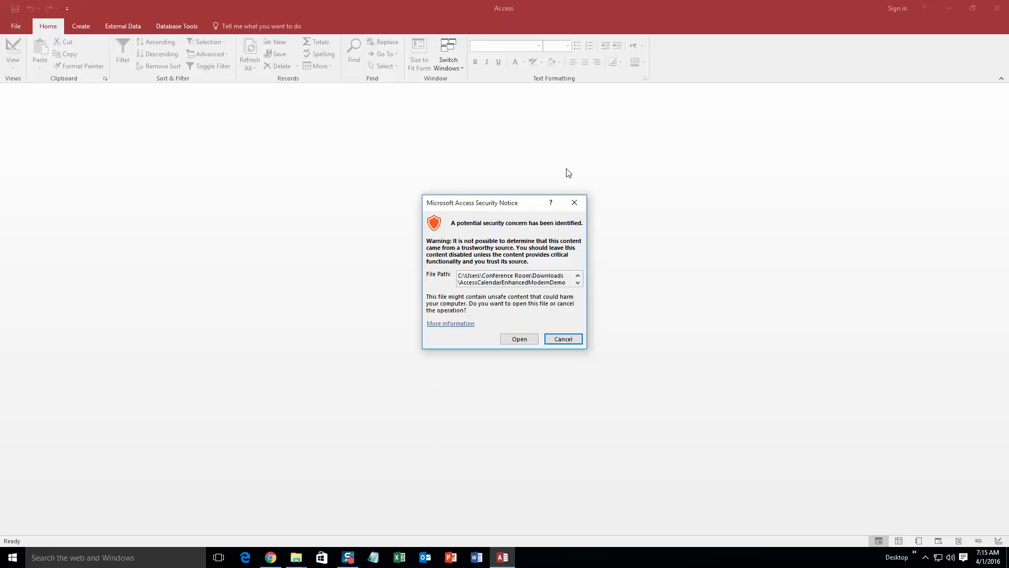
Accept the security notice so the calendar database opens
left_click(518, 339)
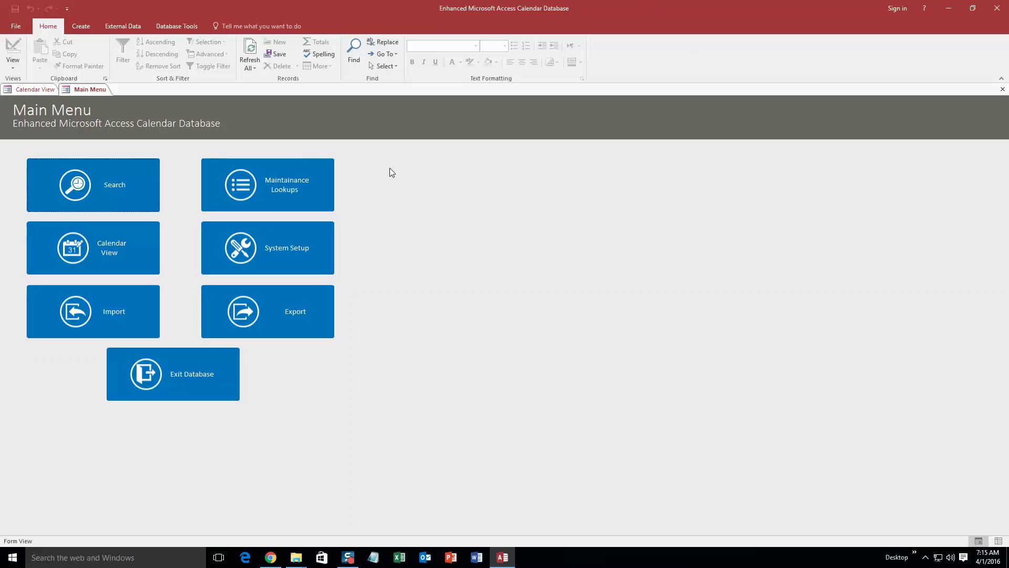
Open Calendar View, try the Month/Day layout, then return to the Day view
left_click(63, 260)
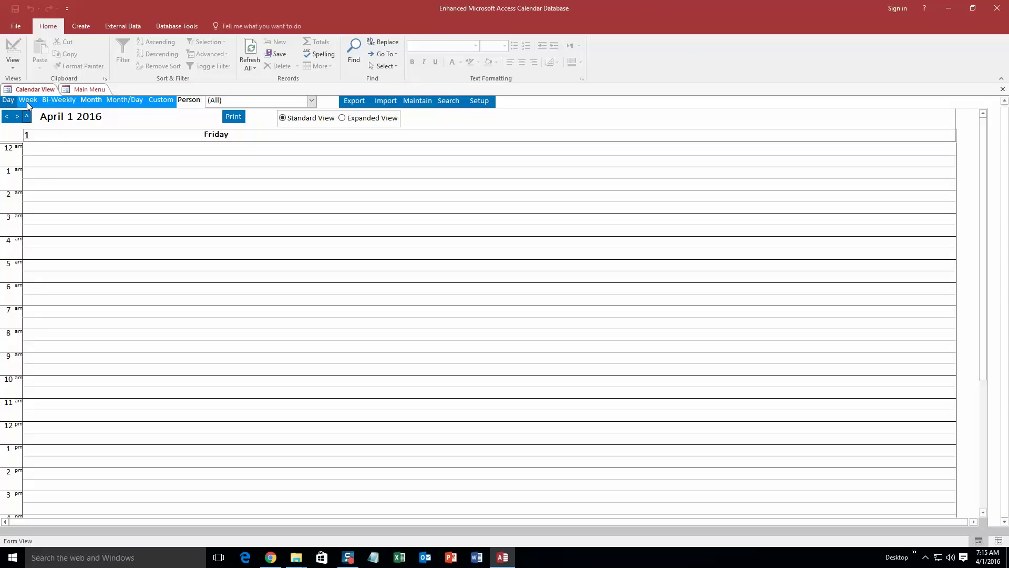
left_click(131, 103)
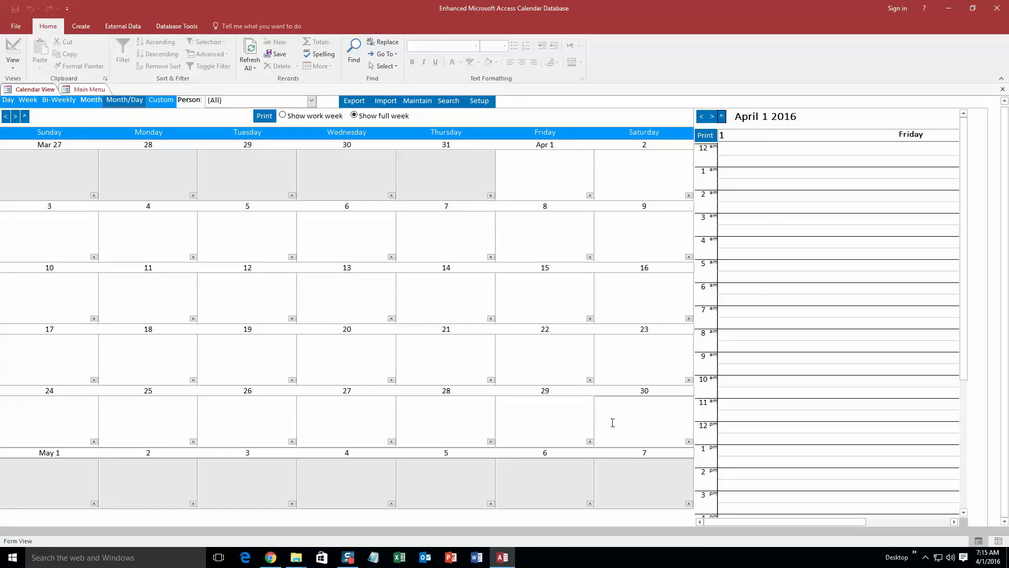
left_click(9, 101)
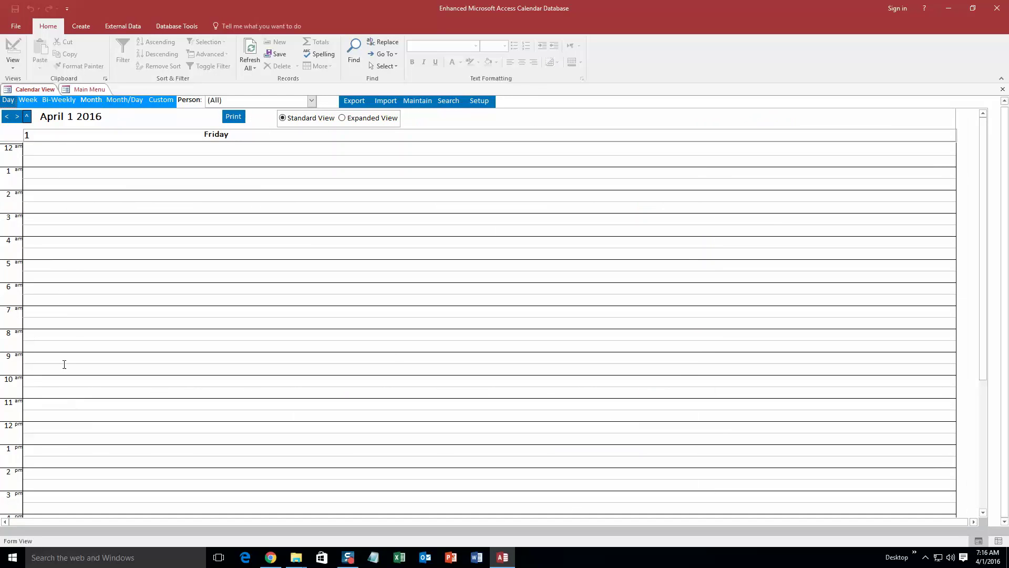
Start an 8 AM appointment for Person 1 with subject 'Dr. Appt.' at Location 1
double_click(67, 333)
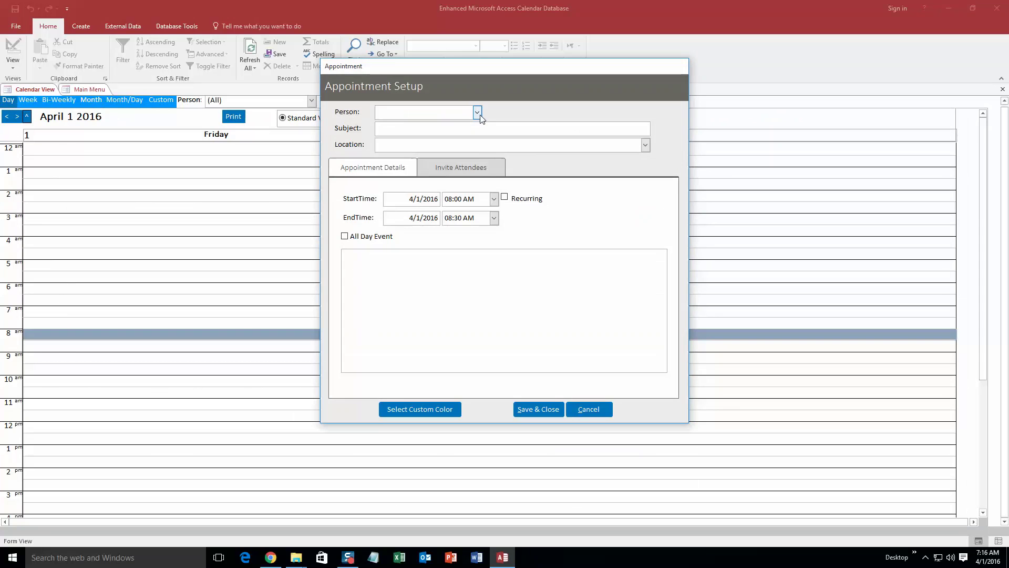
left_click(477, 112)
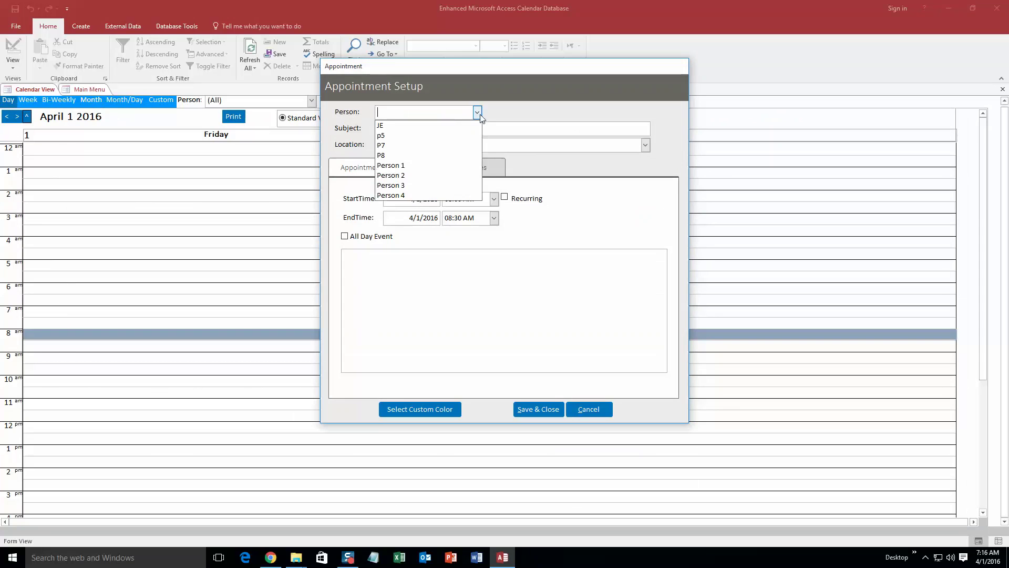
left_click(423, 167)
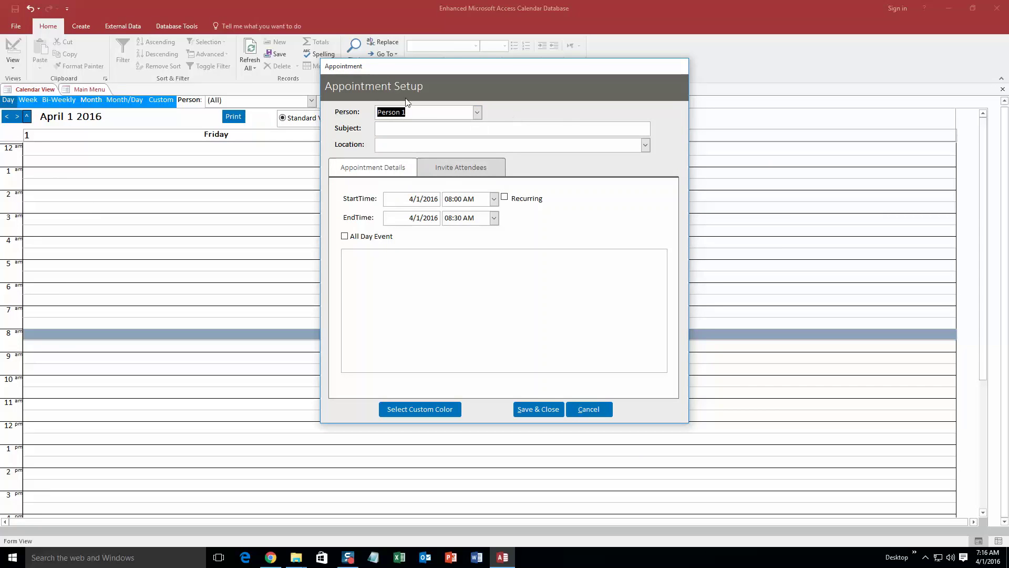
left_click(505, 128)
type("Dr. Appot")
left_click(645, 145)
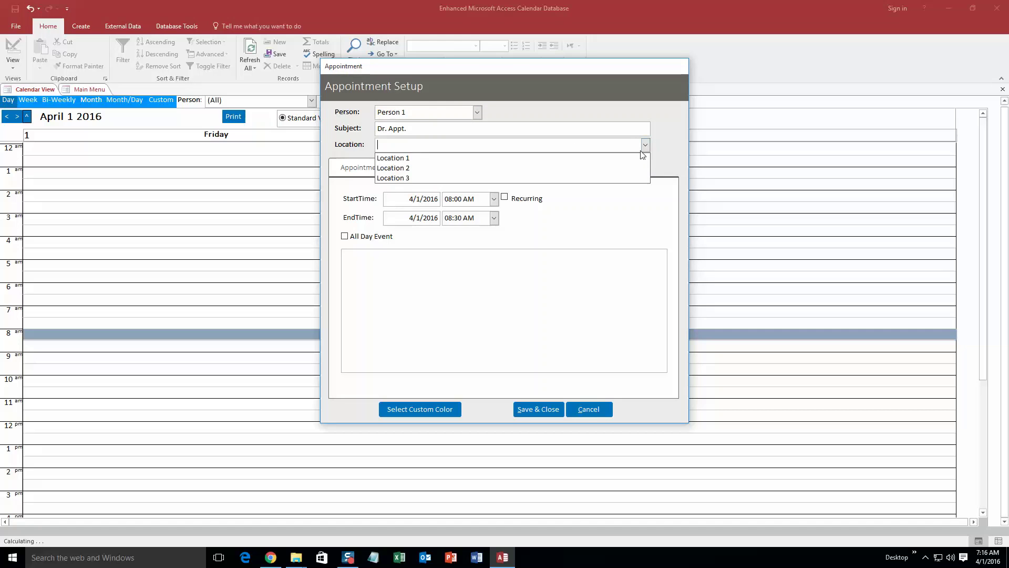
left_click(636, 158)
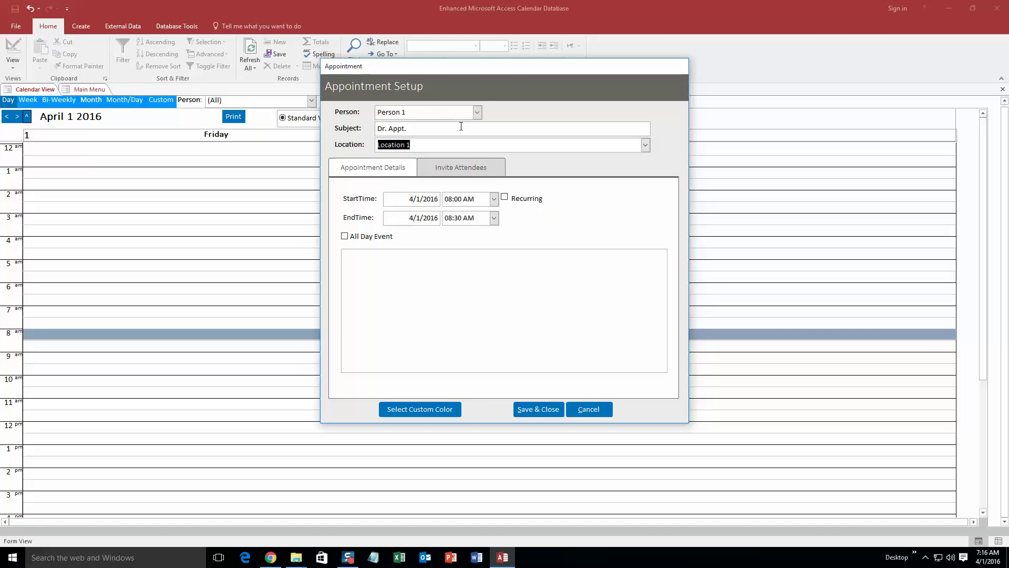
Check the appointment's attendee contact list, leaving it unchanged
left_click(467, 167)
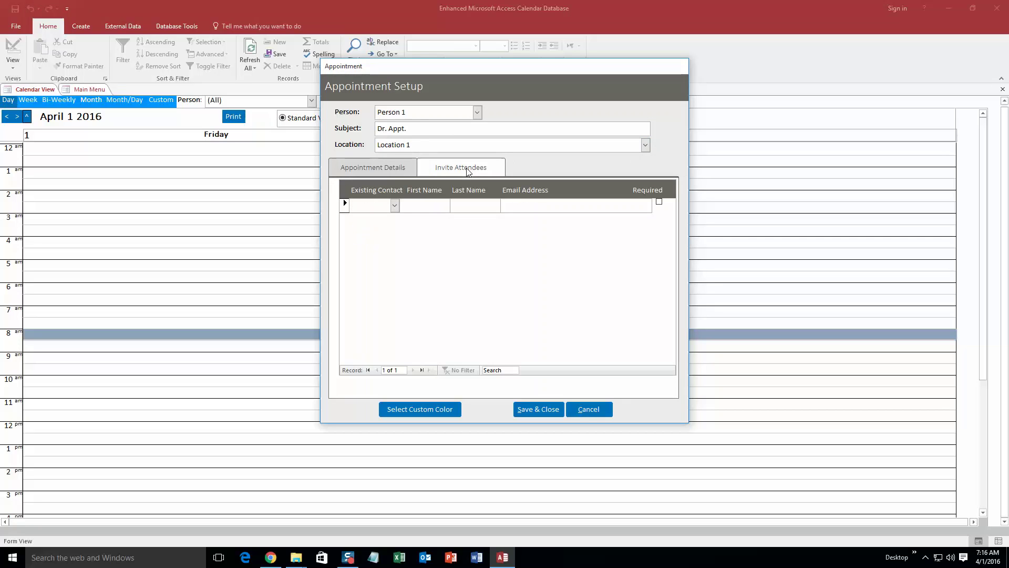
left_click(394, 205)
left_click(395, 206)
Set the appointment's end time to 09:00 AM
left_click(373, 167)
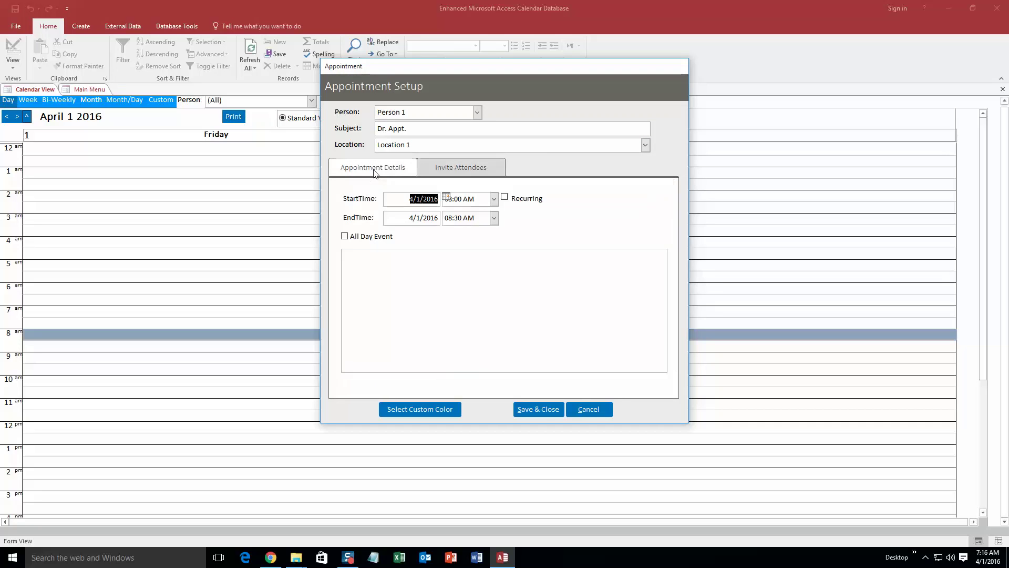
left_click(494, 217)
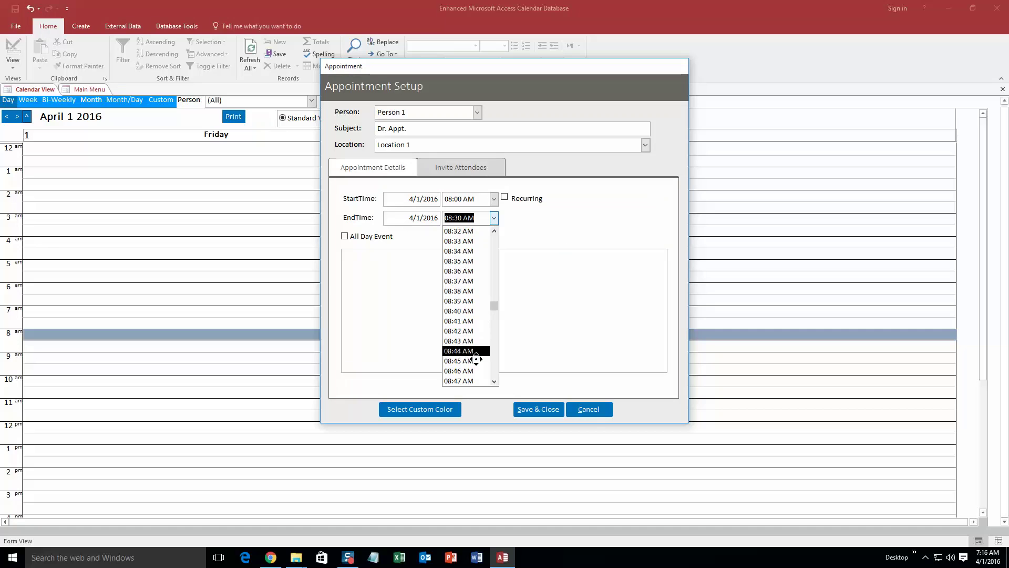
left_click(459, 351)
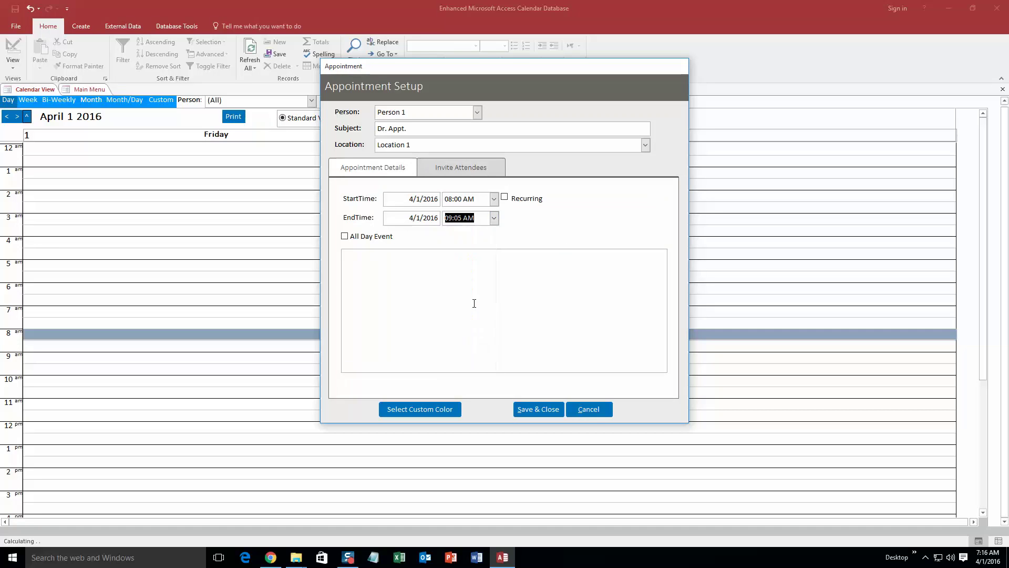
left_click(495, 218)
scroll(466, 294, "down", 3)
scroll(462, 247, "up", 1)
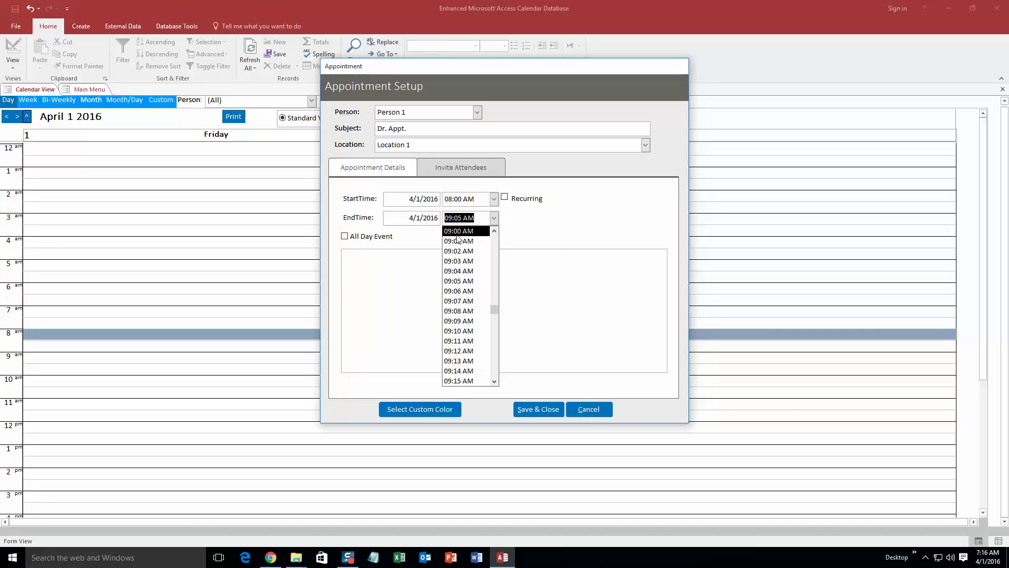
left_click(459, 231)
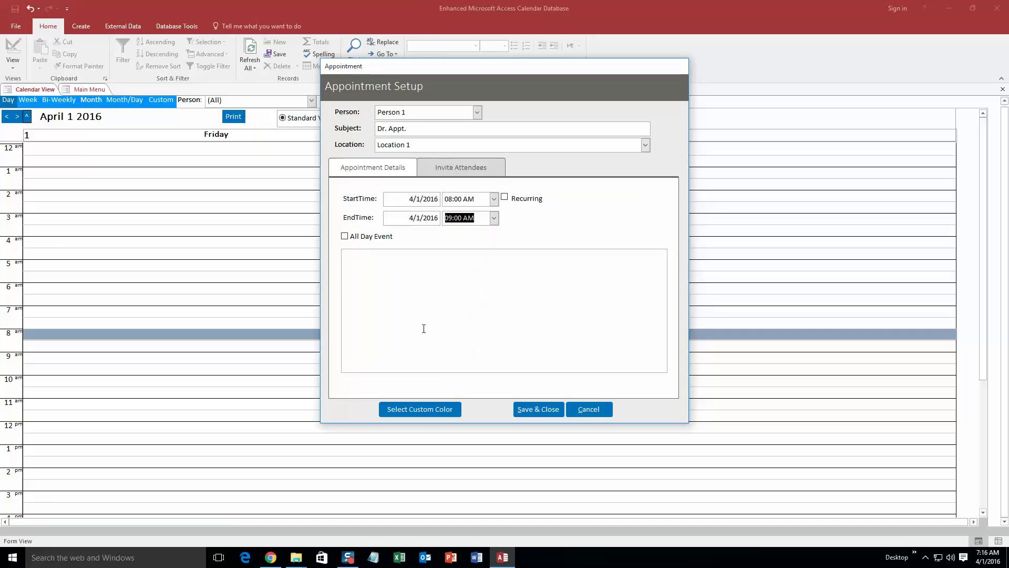
Colour the appointment cyan and save it to the calendar
left_click(420, 409)
left_click(391, 120)
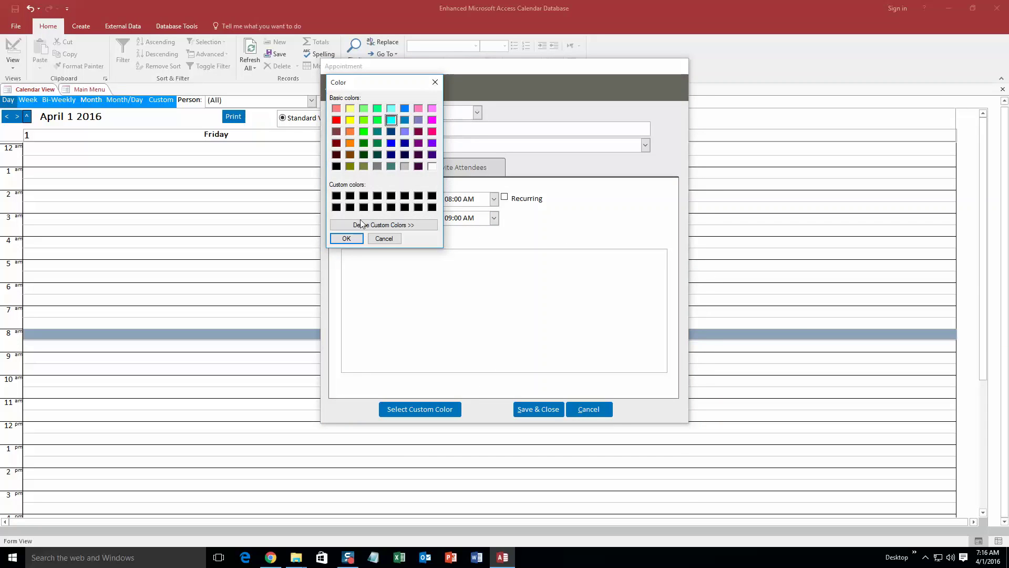
left_click(346, 238)
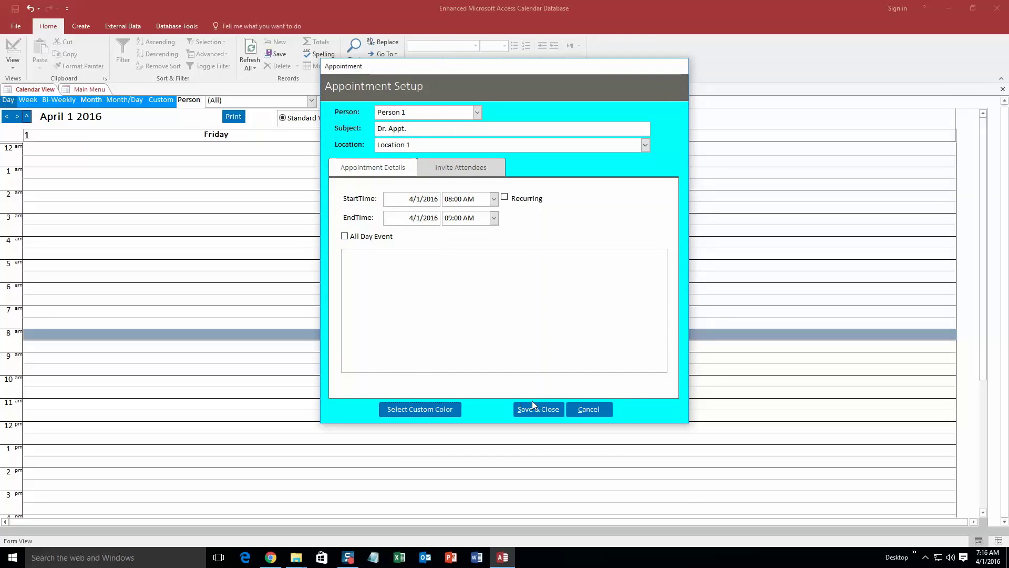
left_click(546, 411)
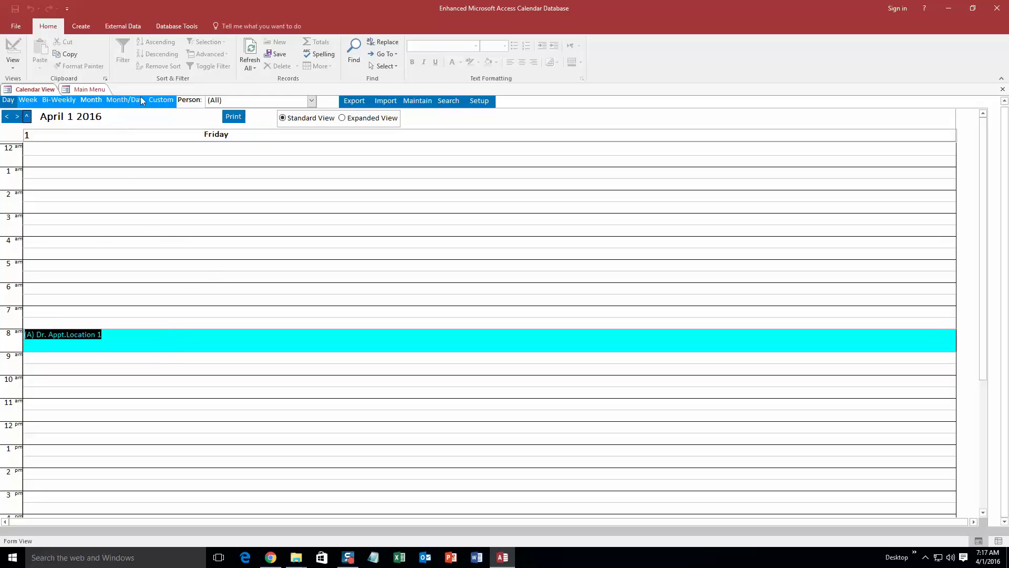
Review the entry in Month and Month/Day views, then close the Calendar View form
left_click(91, 100)
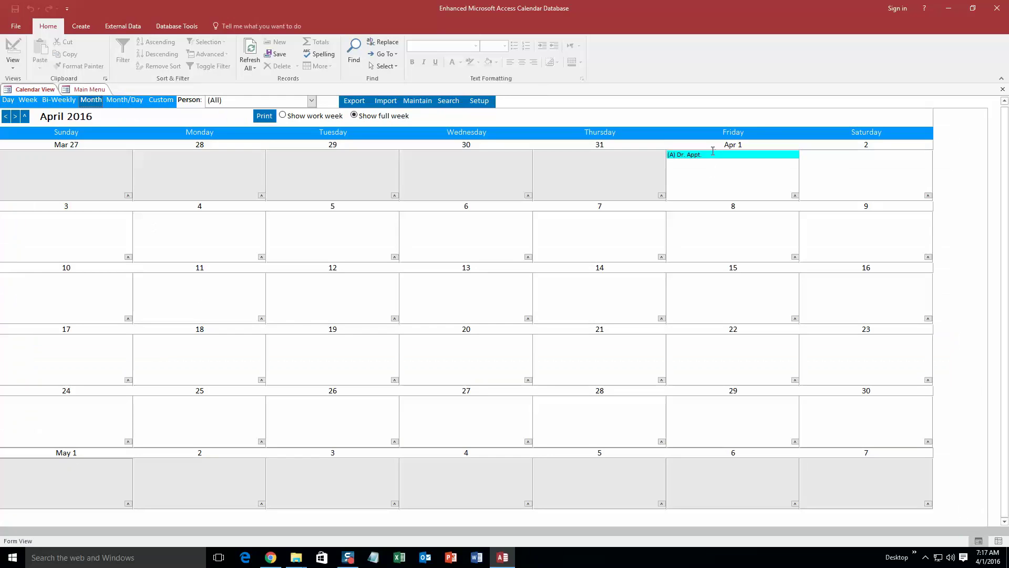
left_click(131, 100)
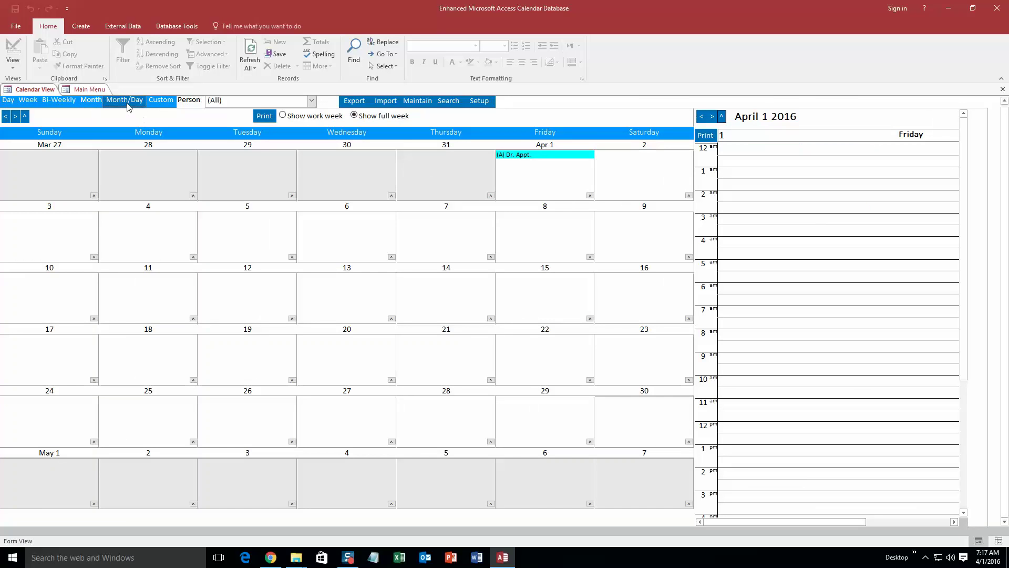
right_click(24, 87)
left_click(63, 109)
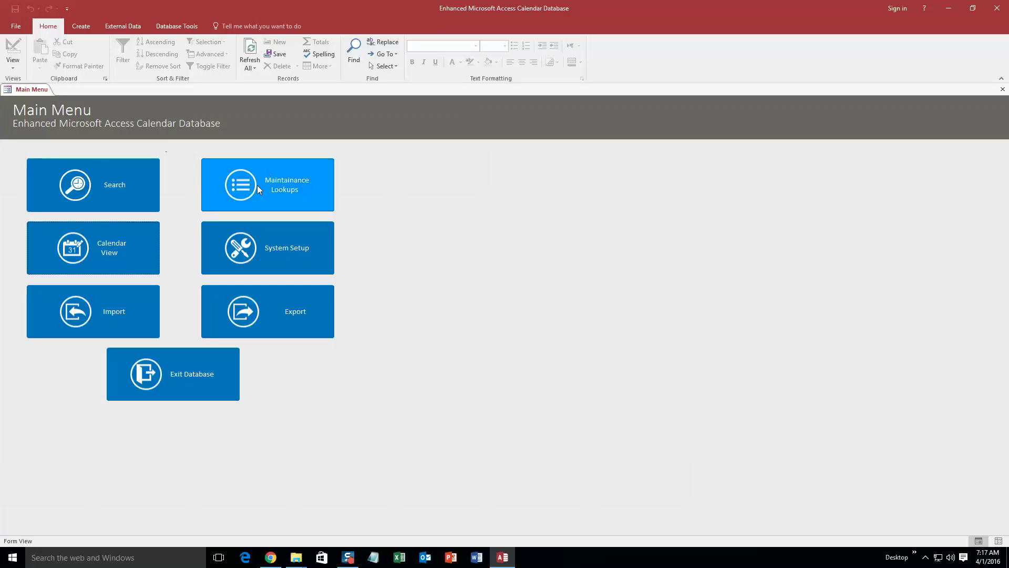
Open the Calendar Search form, view the Location filter choices, then close the form
left_click(113, 185)
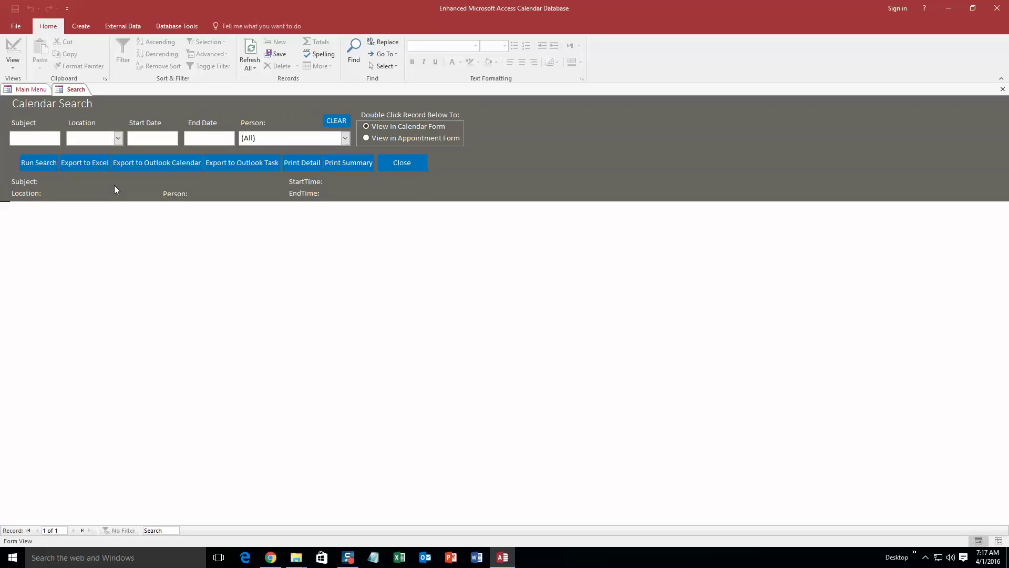
left_click(119, 137)
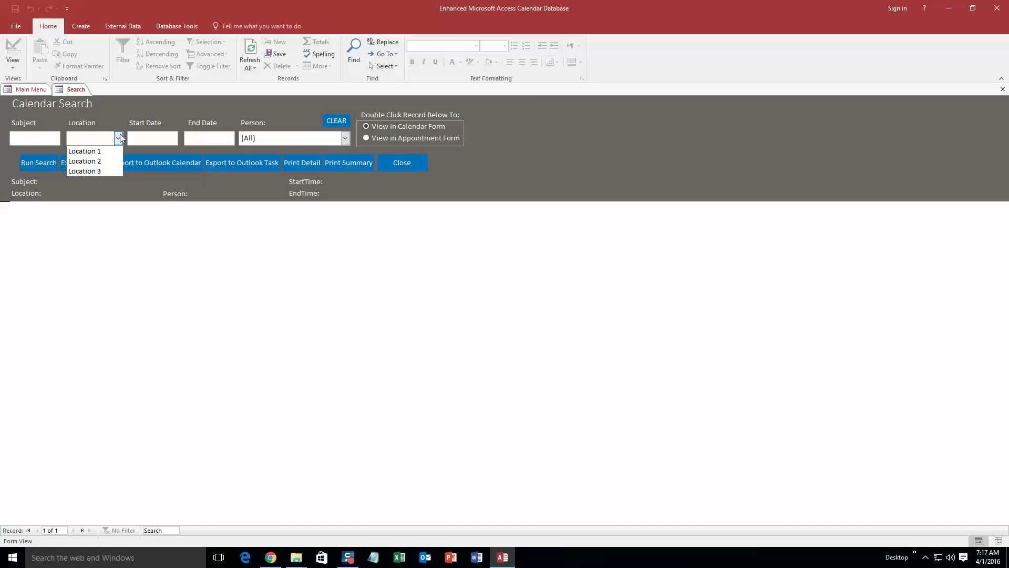
left_click(119, 137)
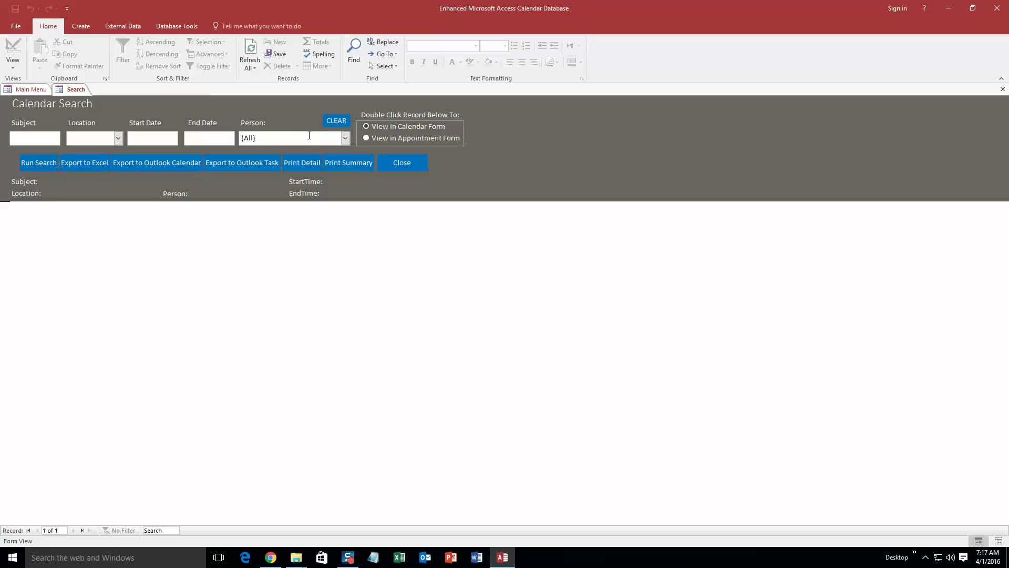
right_click(78, 88)
Close the Calendar Search form from its tab's right-click menu, leaving the Main Menu
left_click(89, 101)
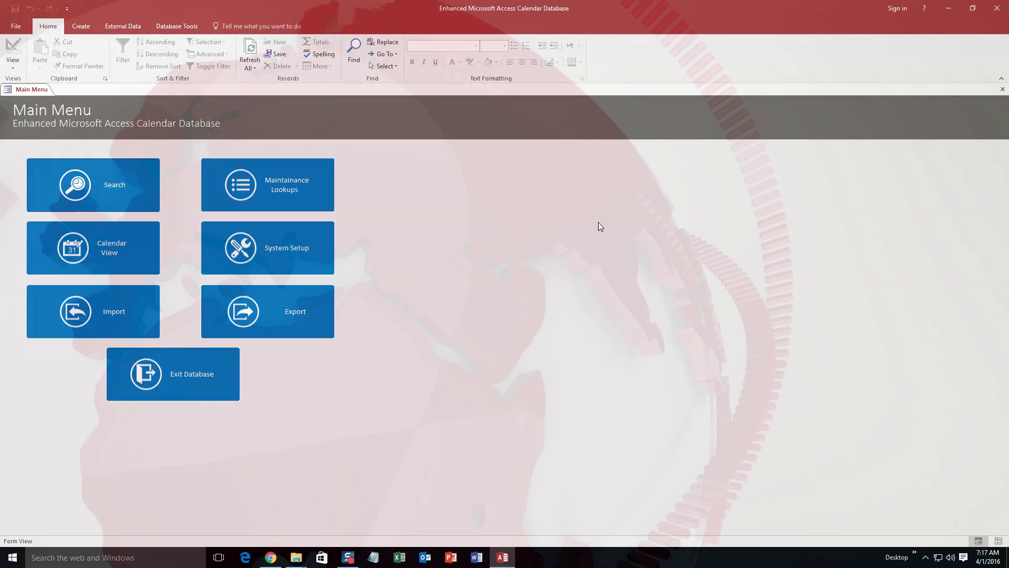